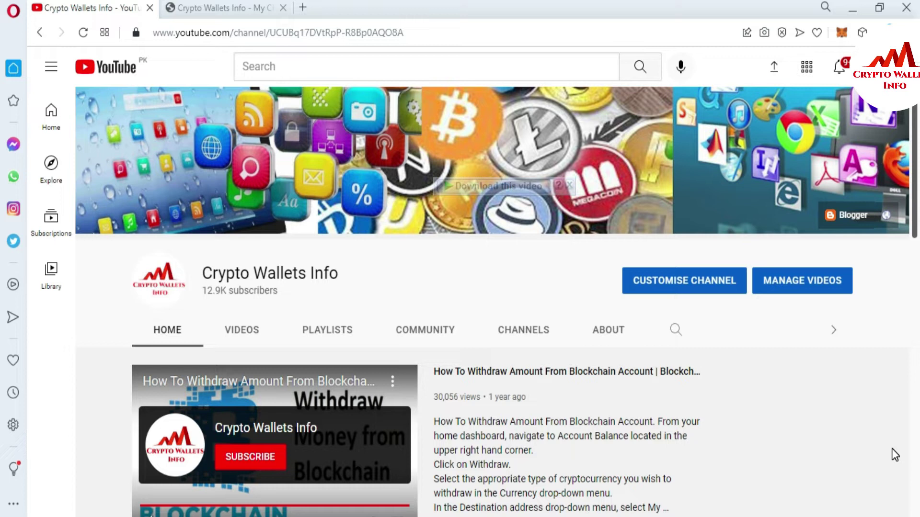
# Step: Unlock MetaMask on the cryptowalletsinfo.com tab, retyping the password after the first attempt is rejected
pyautogui.click(206, 7)
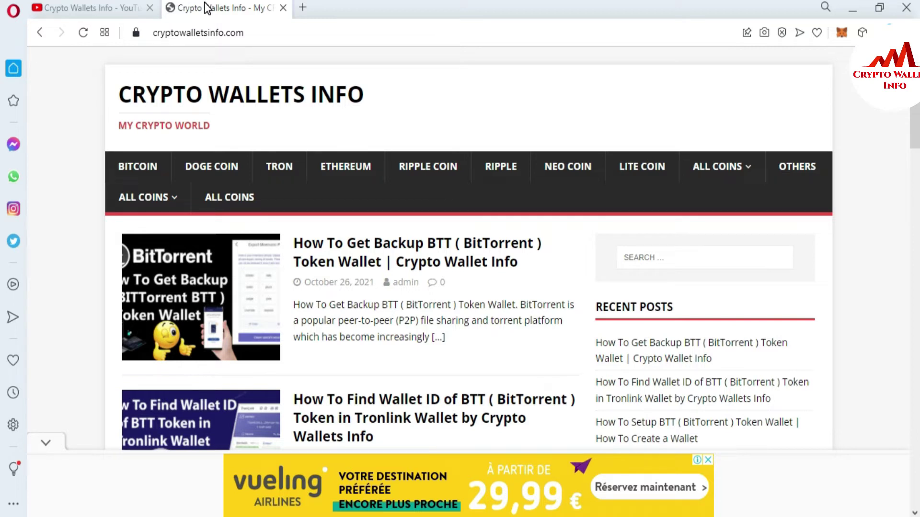
pyautogui.click(842, 33)
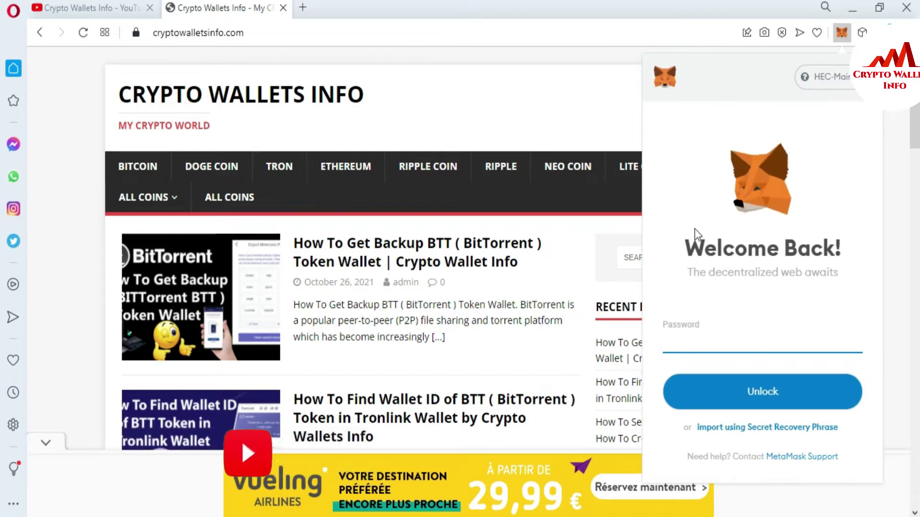
pyautogui.click(683, 338)
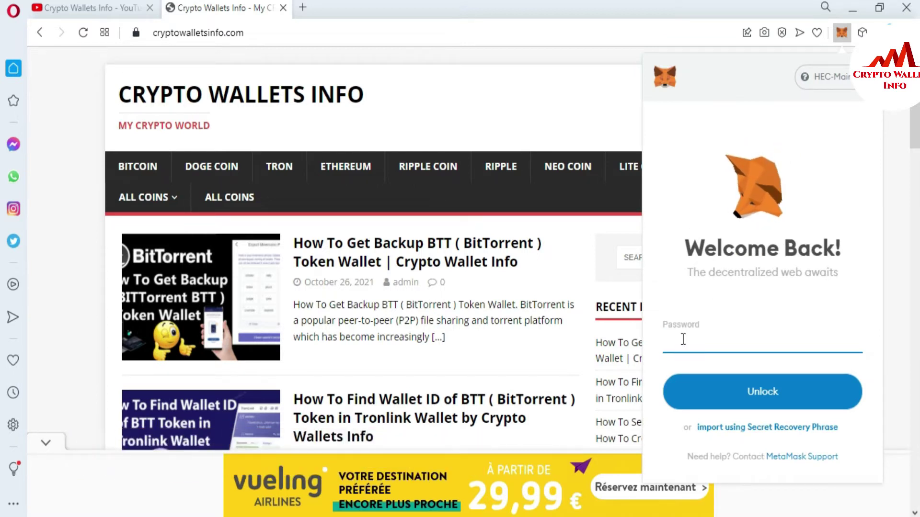
pyautogui.write('•')
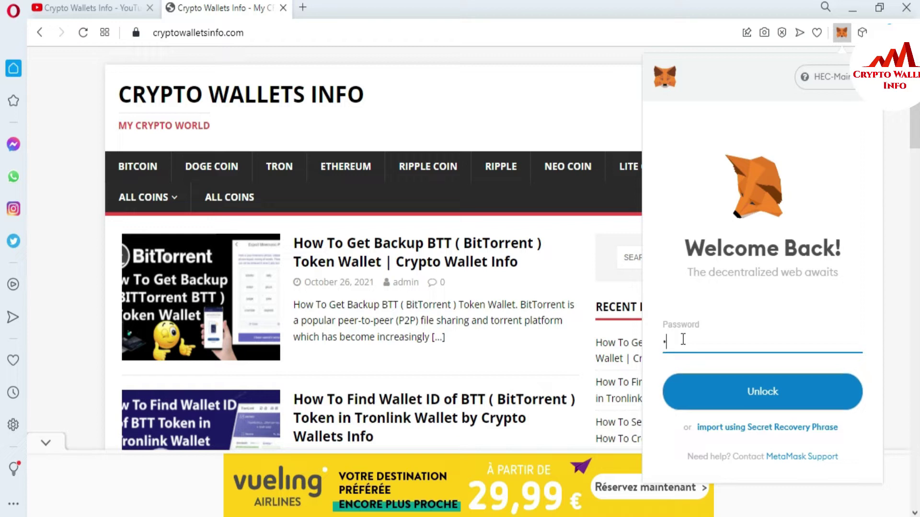
pyautogui.write('••••••••••••••••••••')
pyautogui.click(776, 403)
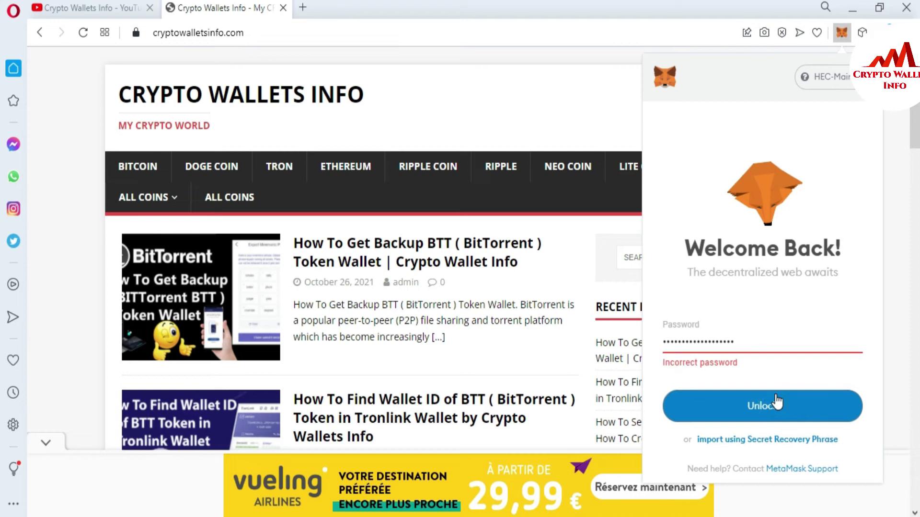
pyautogui.doubleClick(757, 343)
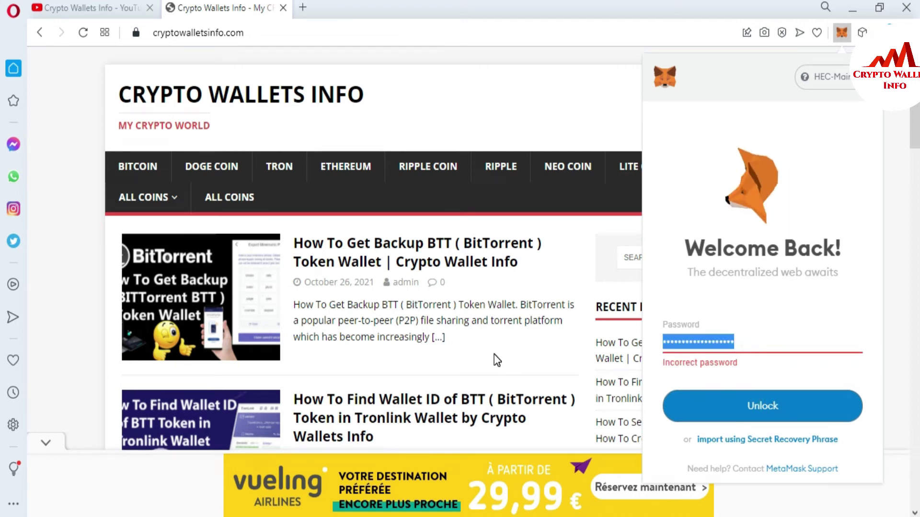
pyautogui.write('••••')
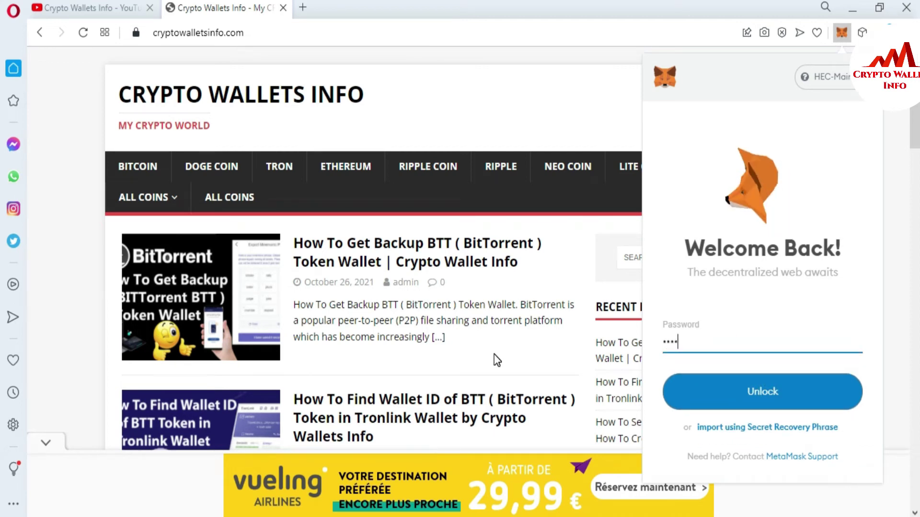
pyautogui.write('•••••••••••••')
pyautogui.click(727, 404)
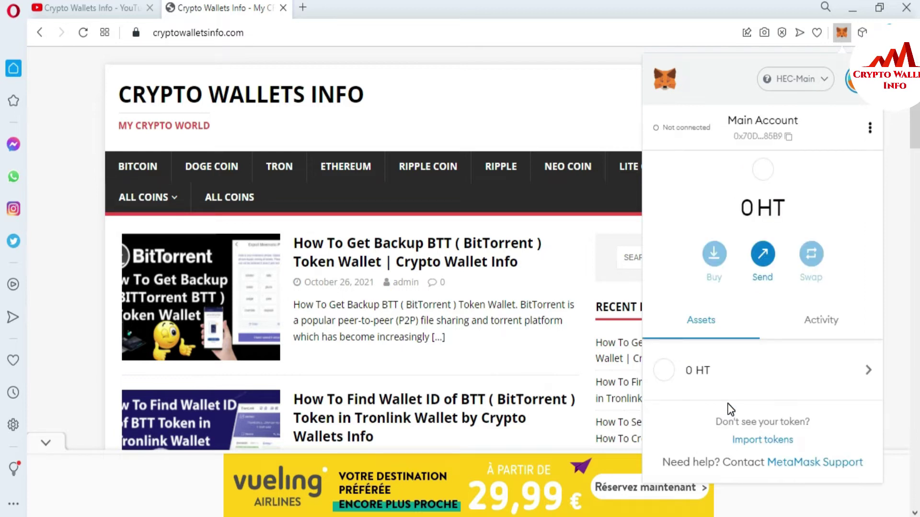
# Step: Open MetaMask in expanded view in its own browser tab from the account menu
pyautogui.click(869, 127)
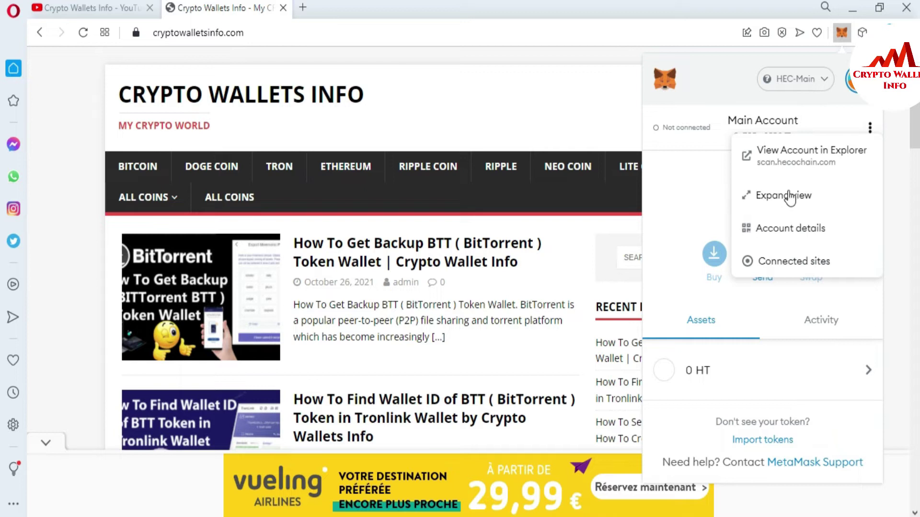
pyautogui.click(778, 193)
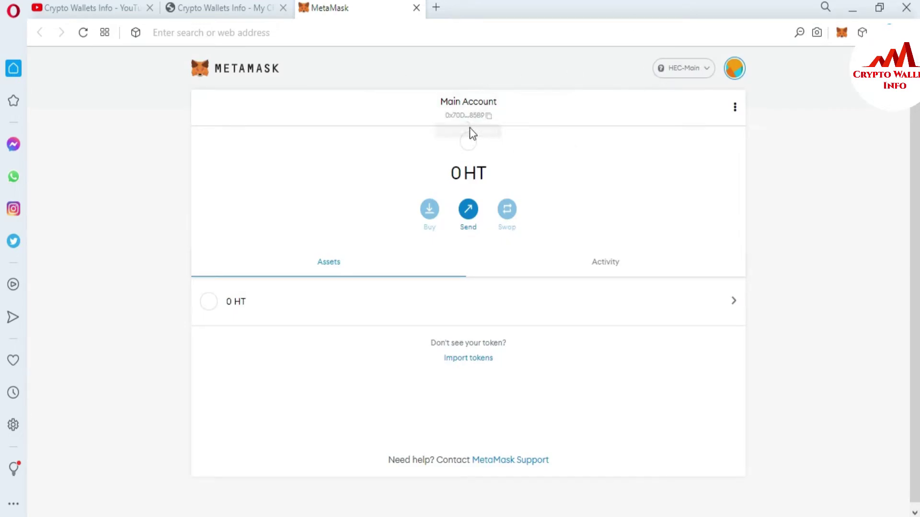
# Step: Make Account 2 the active account, then open and close its options menu
pyautogui.click(736, 68)
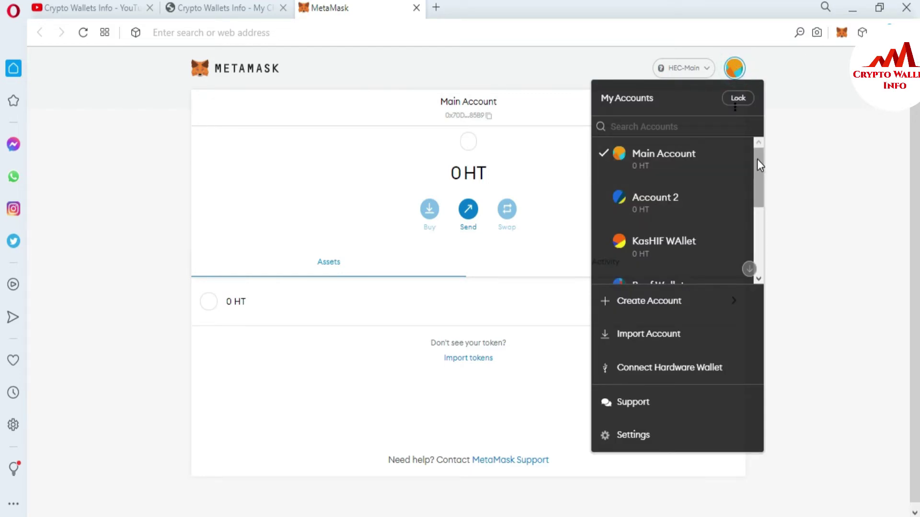
pyautogui.moveTo(757, 160)
pyautogui.mouseDown()
pyautogui.moveTo(757, 280)
pyautogui.moveTo(766, 165)
pyautogui.moveTo(768, 196)
pyautogui.moveTo(764, 173)
pyautogui.mouseUp()
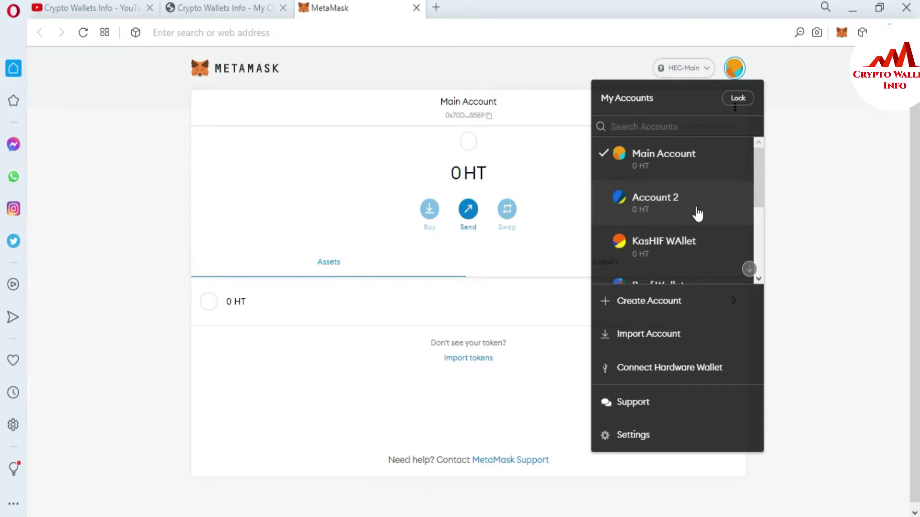
pyautogui.click(696, 211)
pyautogui.click(735, 107)
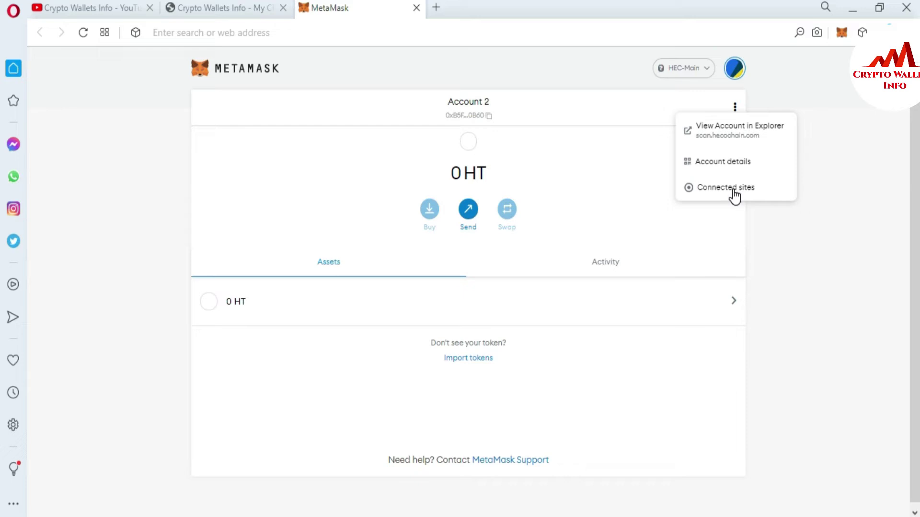
pyautogui.click(777, 220)
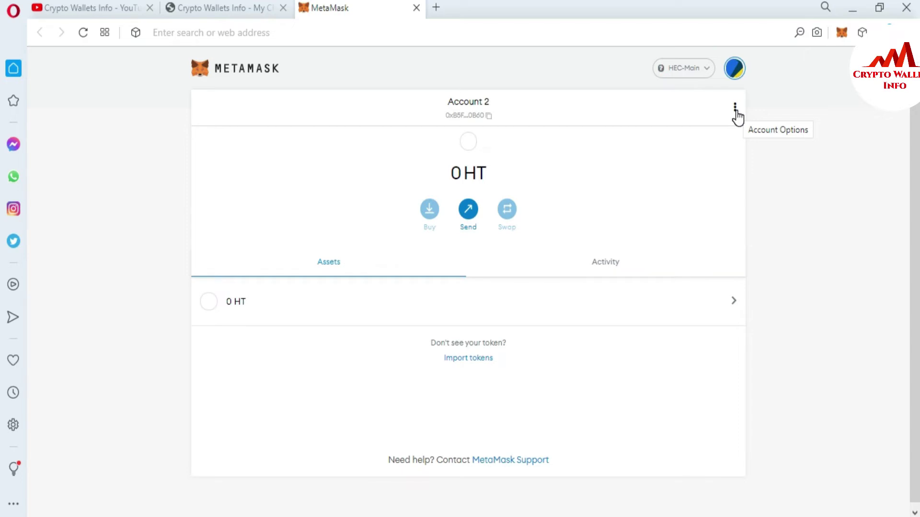
# Step: Switch the network to Ethereum Mainnet and make Main Account active again
pyautogui.click(704, 71)
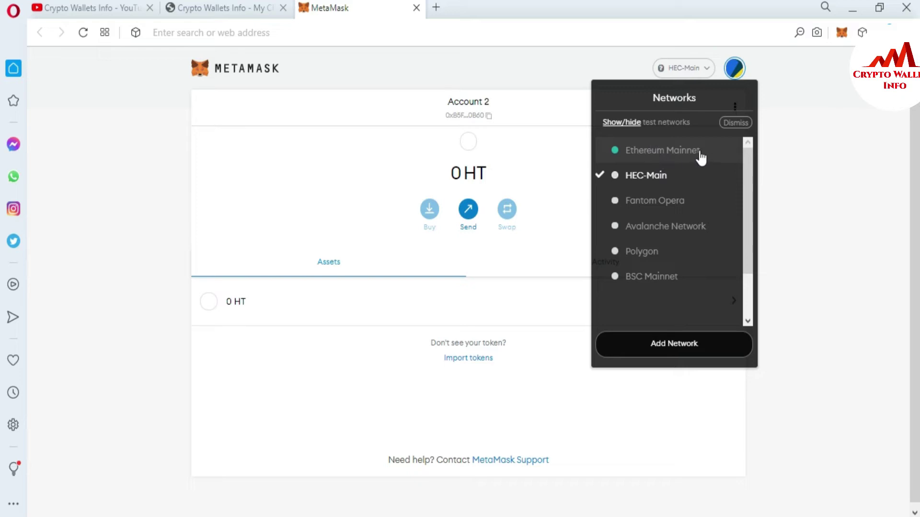
pyautogui.click(669, 148)
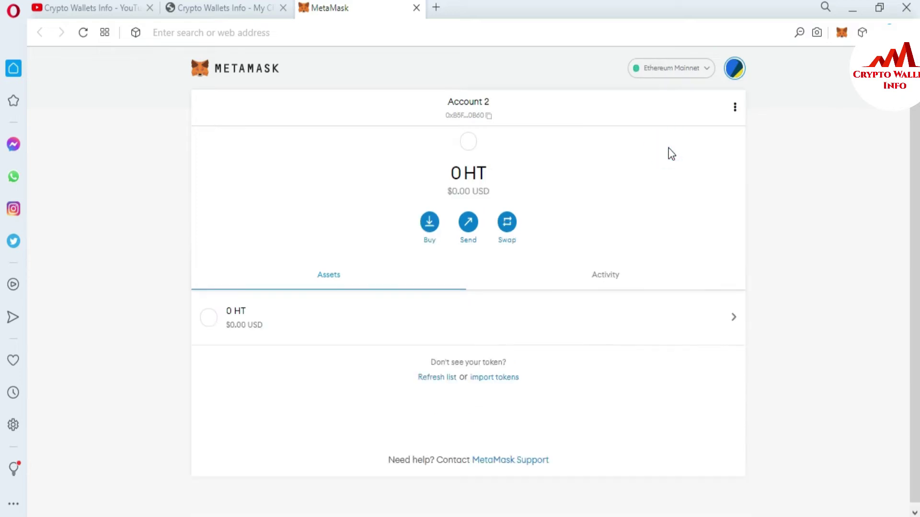
pyautogui.click(734, 71)
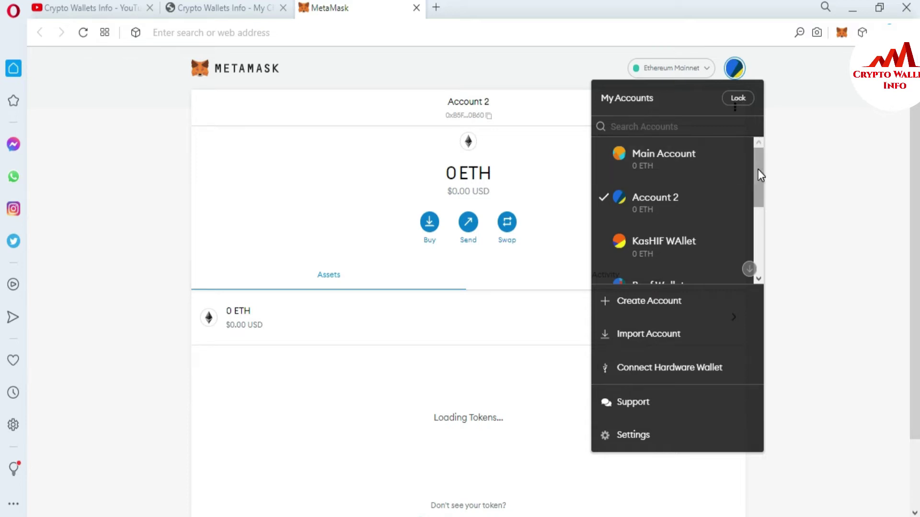
pyautogui.moveTo(758, 168)
pyautogui.mouseDown()
pyautogui.moveTo(757, 255)
pyautogui.moveTo(756, 160)
pyautogui.mouseUp()
pyautogui.click(672, 160)
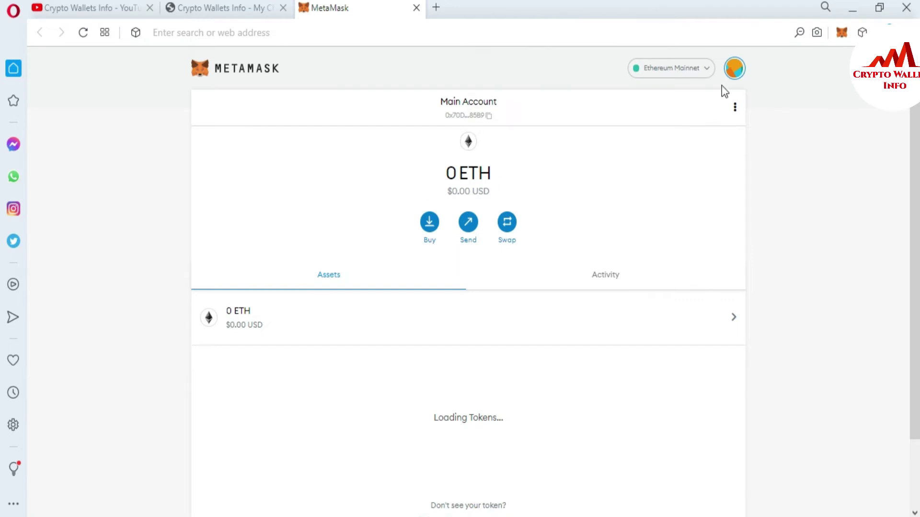
pyautogui.click(735, 68)
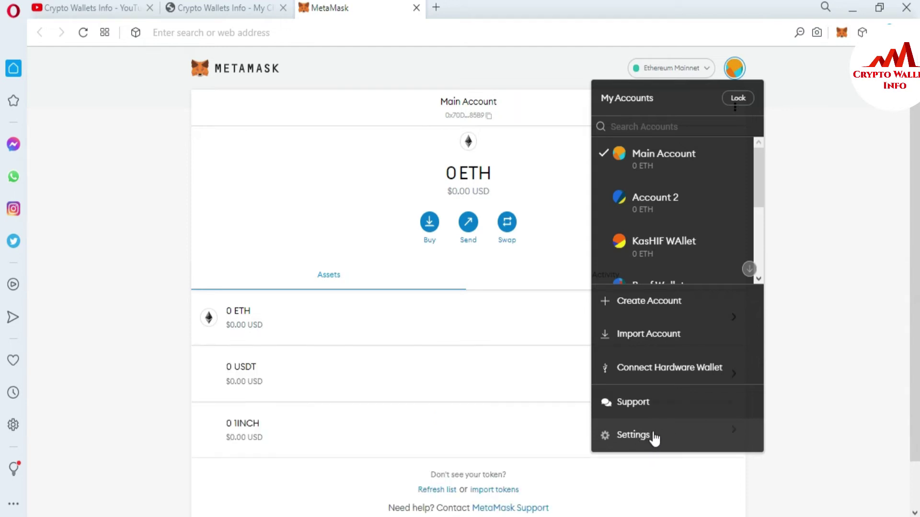
# Step: In Settings > Security & Privacy, start Reveal Secret Recovery Phrase
pyautogui.click(652, 436)
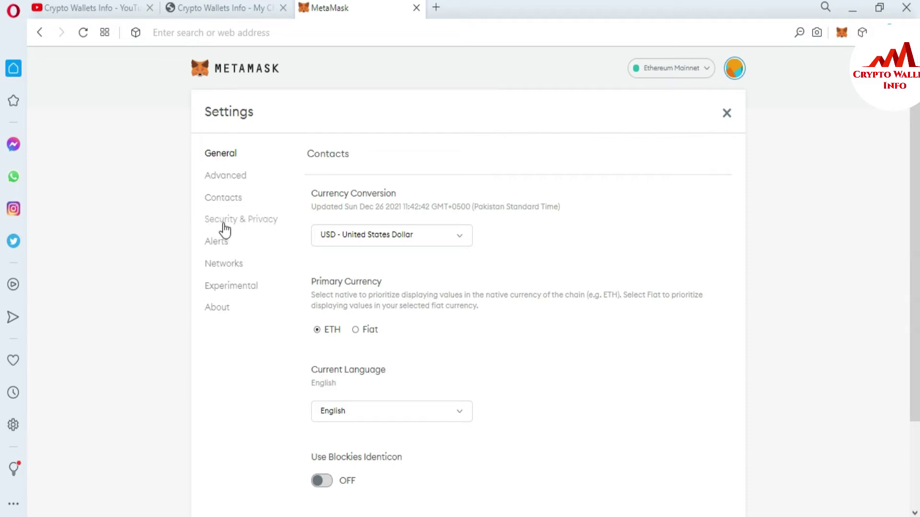
pyautogui.click(250, 216)
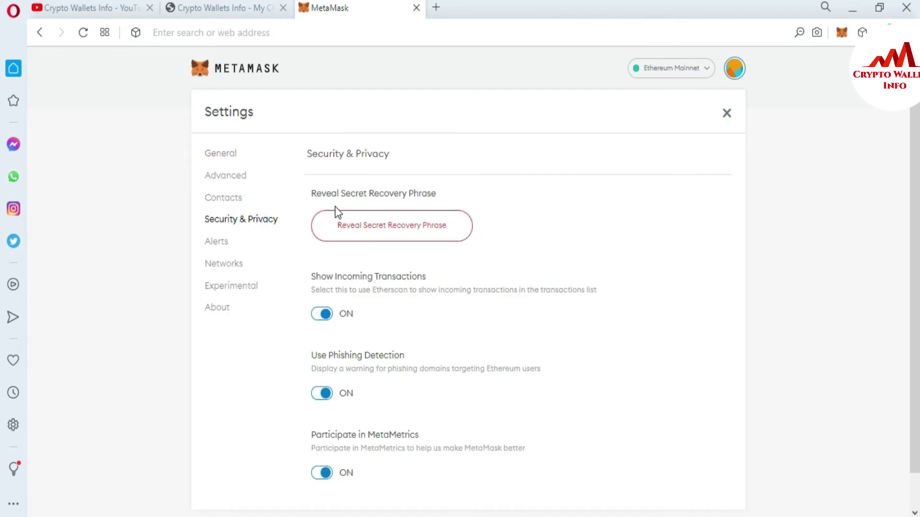
pyautogui.moveTo(312, 194); pyautogui.dragTo(445, 193)
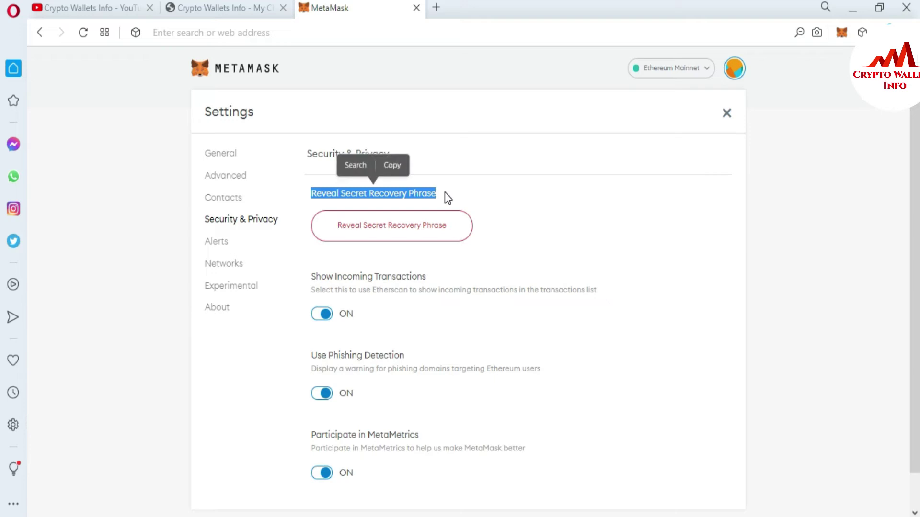
pyautogui.click(401, 232)
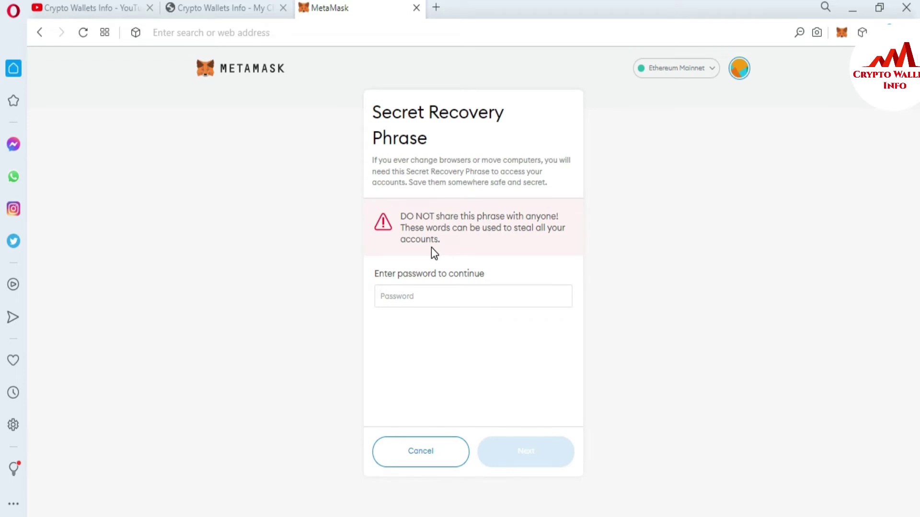
# Step: Enter the wallet password to reveal the 12-word recovery phrase and copy it
pyautogui.click(412, 294)
pyautogui.write('a')
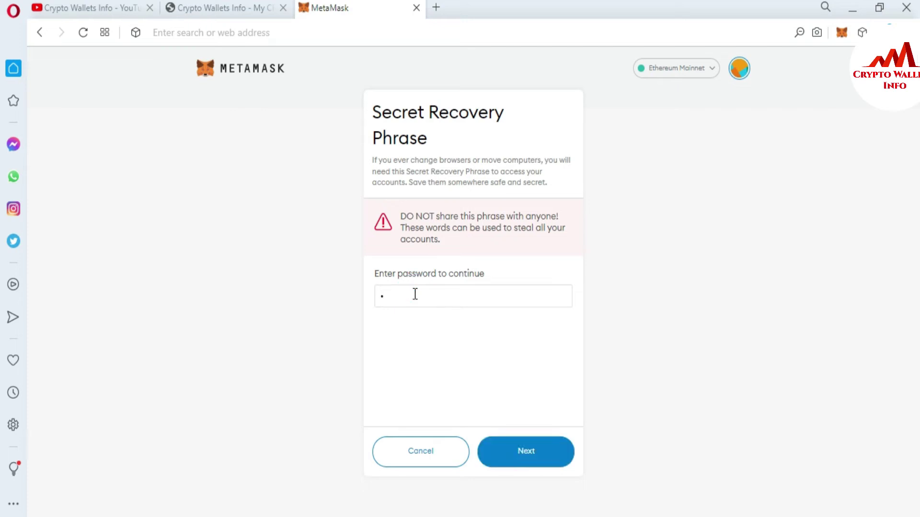
pyautogui.write('bcdefg')
pyautogui.write('••••••••••')
pyautogui.click(532, 447)
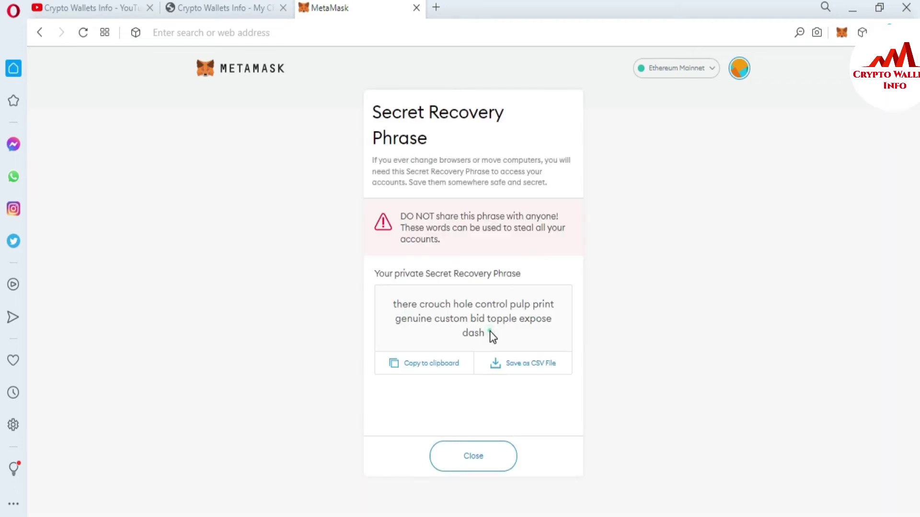
pyautogui.moveTo(490, 331); pyautogui.dragTo(395, 307)
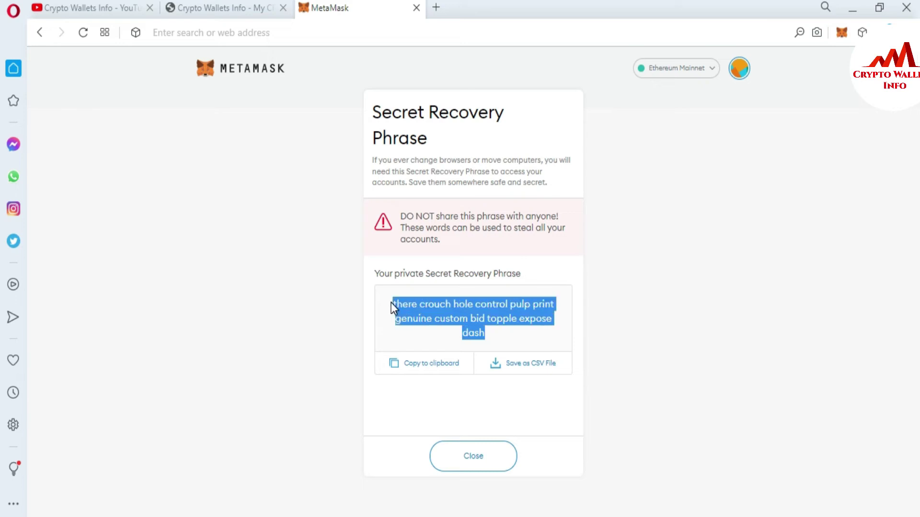
pyautogui.hotkey('ctrl', 'c')
# Step: Paste the recovery phrase into a new Notepad note, then close MetaMask's reveal page
pyautogui.click(445, 515)
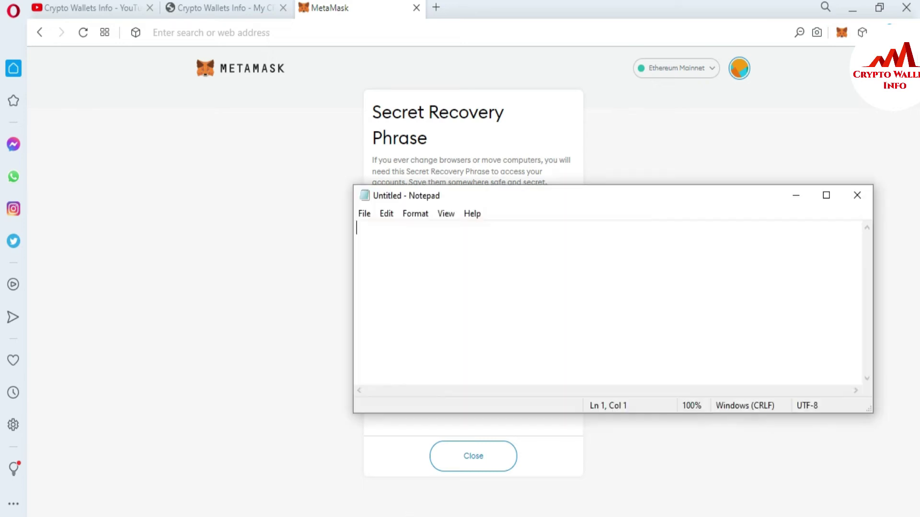
pyautogui.hotkey('ctrl', 'v')
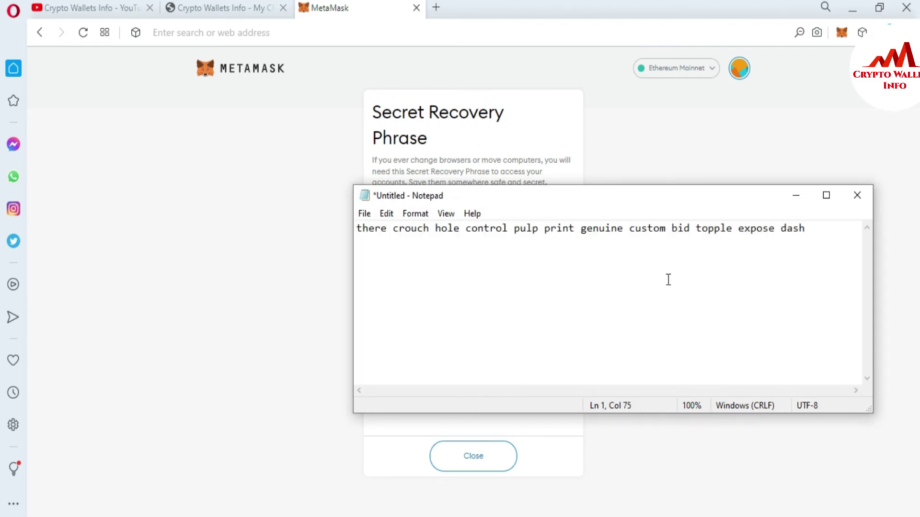
pyautogui.click(886, 146)
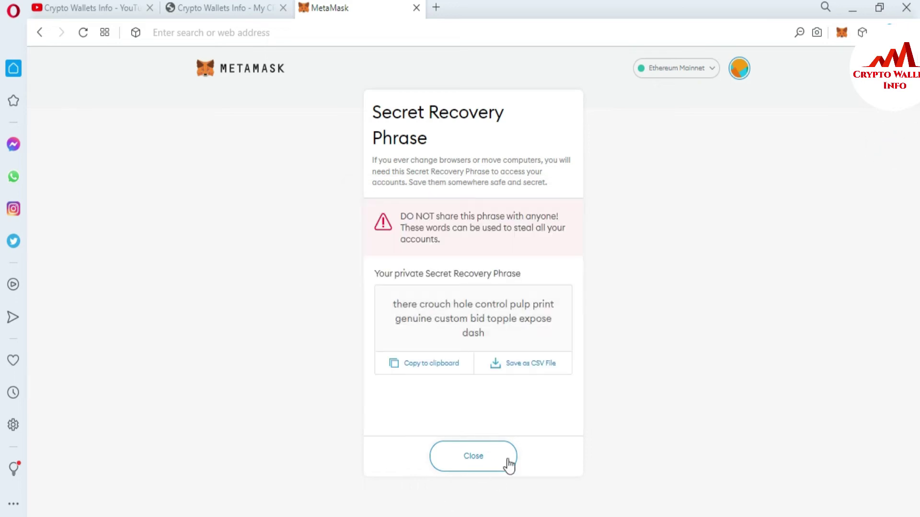
pyautogui.click(489, 461)
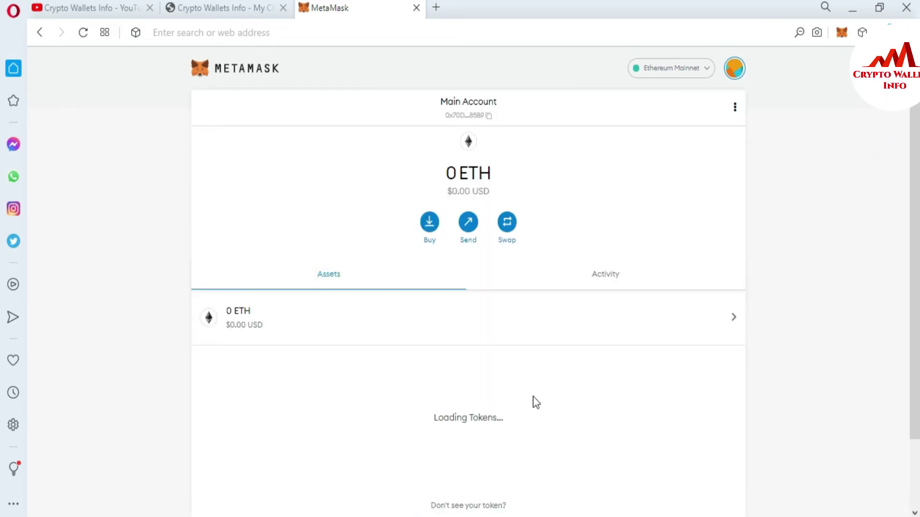
# Step: Lock the MetaMask wallet from the account menu
pyautogui.click(737, 69)
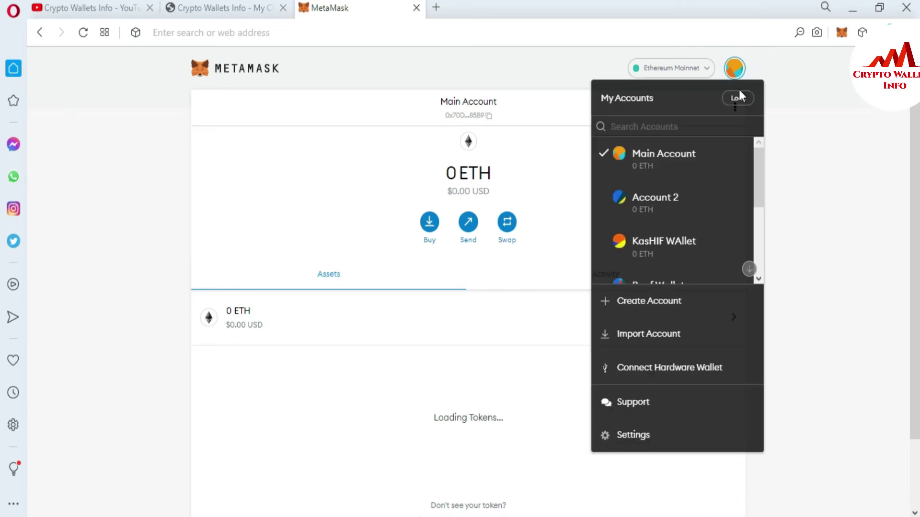
pyautogui.moveTo(763, 174)
pyautogui.mouseDown()
pyautogui.moveTo(761, 266)
pyautogui.moveTo(765, 157)
pyautogui.mouseUp()
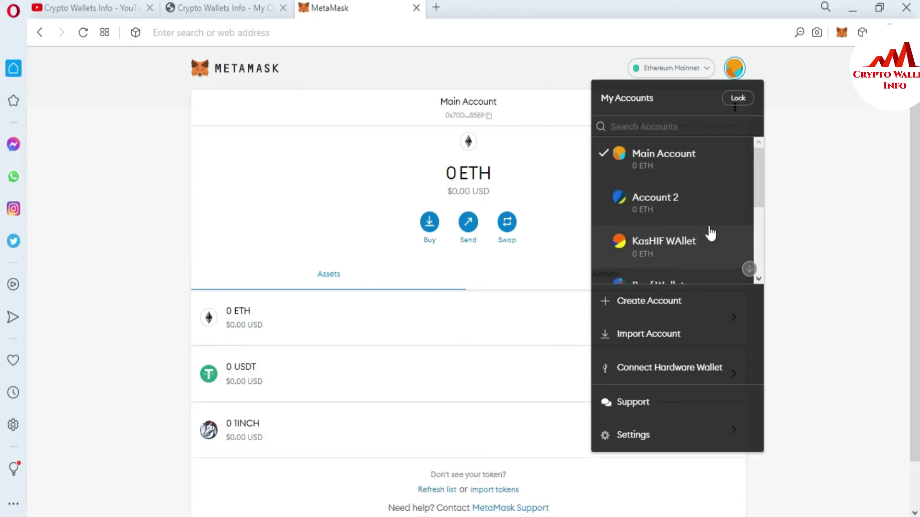
pyautogui.click(738, 98)
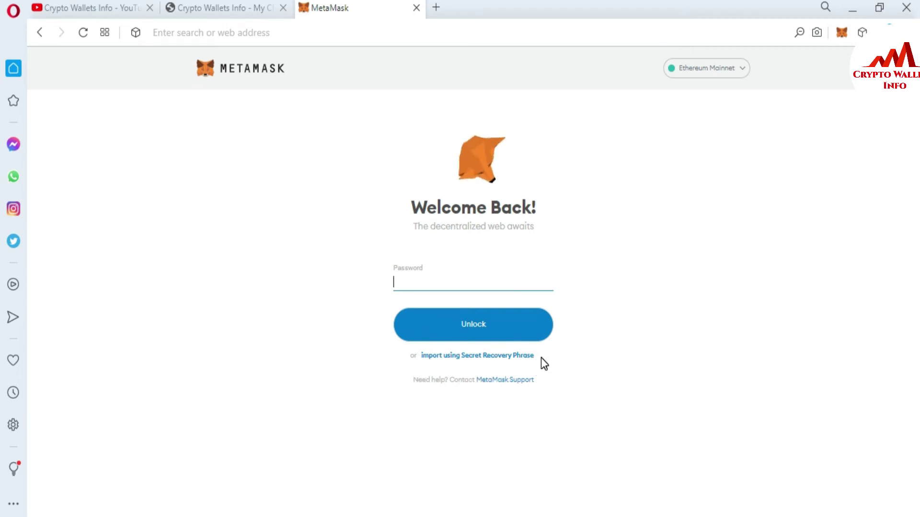
# Step: On the Welcome Back screen, choose to import using the Secret Recovery Phrase
pyautogui.moveTo(541, 357); pyautogui.dragTo(417, 355)
pyautogui.moveTo(541, 363); pyautogui.dragTo(411, 358)
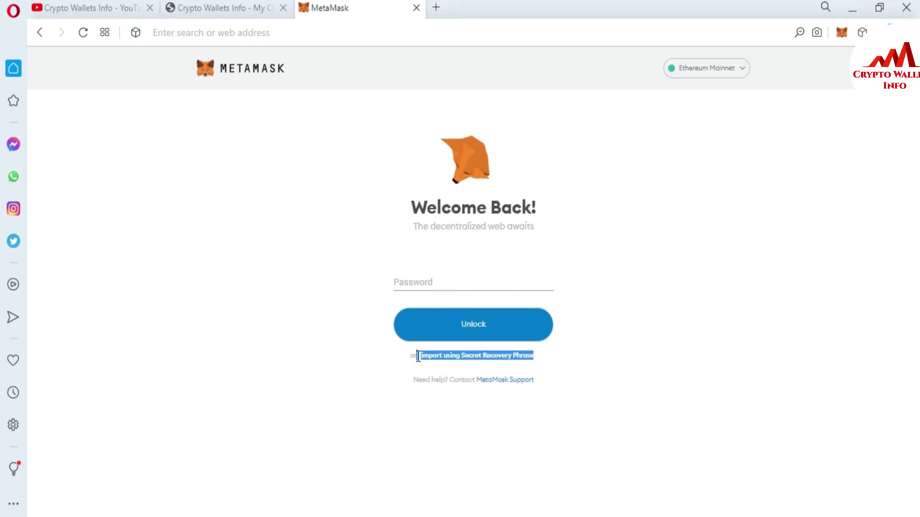
pyautogui.click(464, 357)
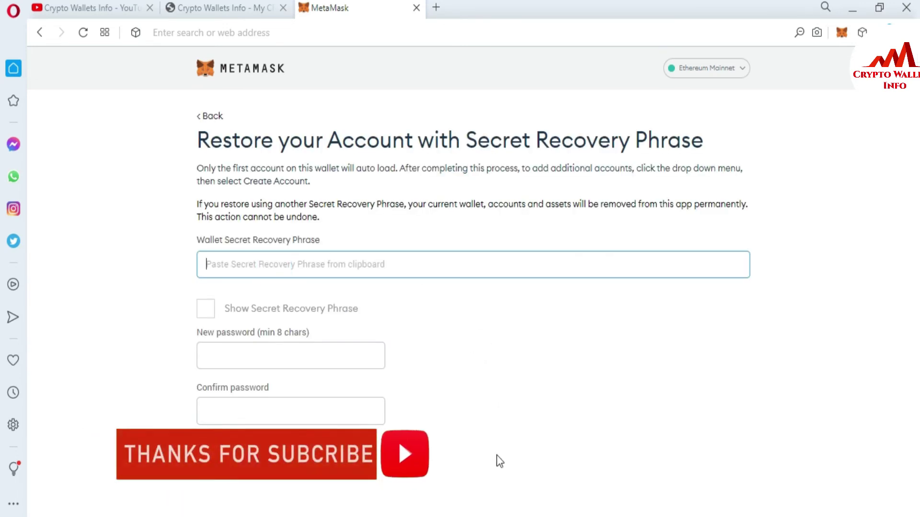
# Step: Select the saved phrase in Notepad and focus MetaMask's recovery phrase field
pyautogui.hotkey('alt', 'Tab')
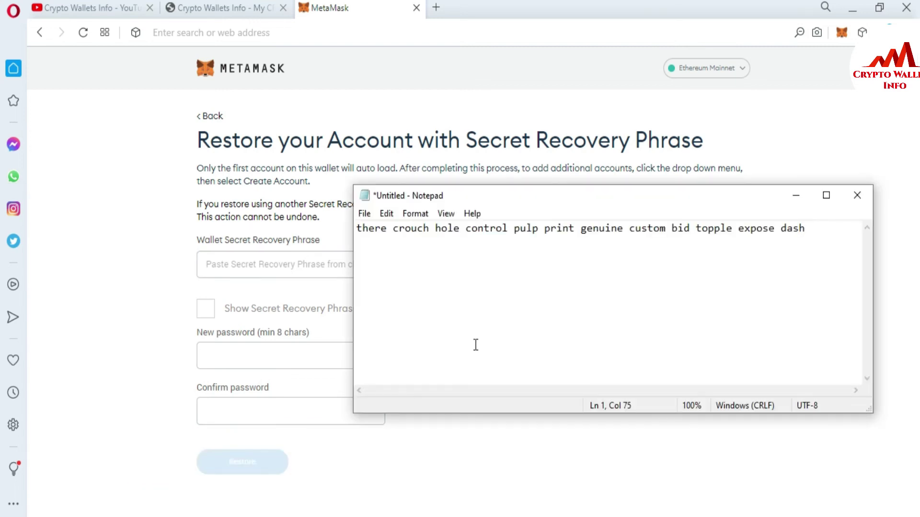
pyautogui.click(474, 344)
pyautogui.hotkey('ctrl', 'a')
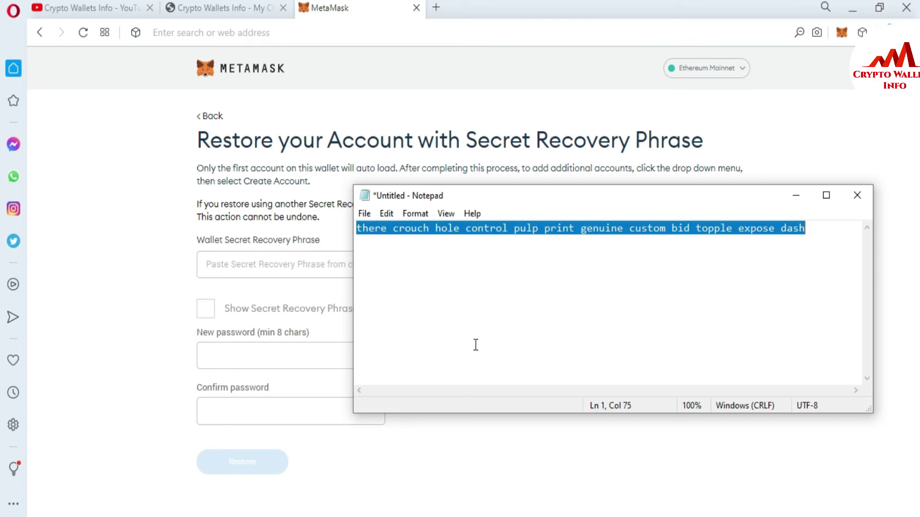
pyautogui.click(303, 263)
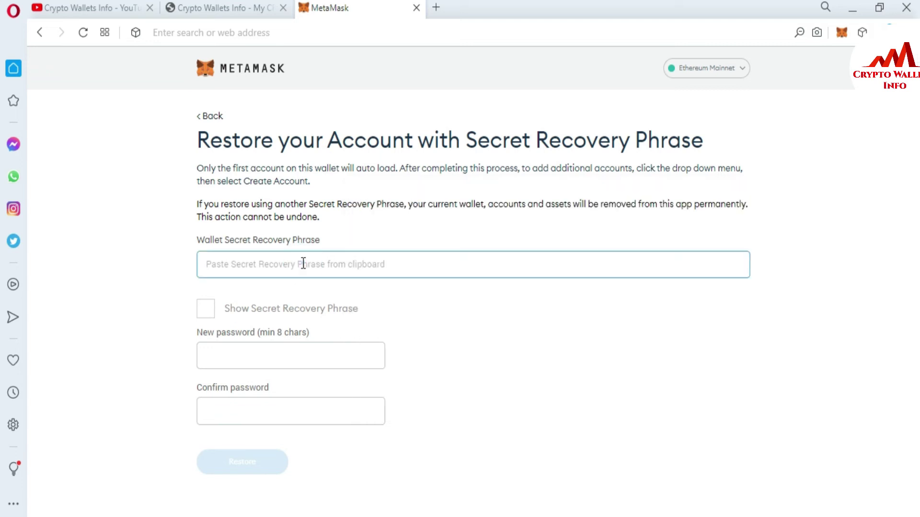
# Step: Paste the recovery phrase into the restore form, briefly showing it to verify
pyautogui.hotkey('ctrl', 'v')
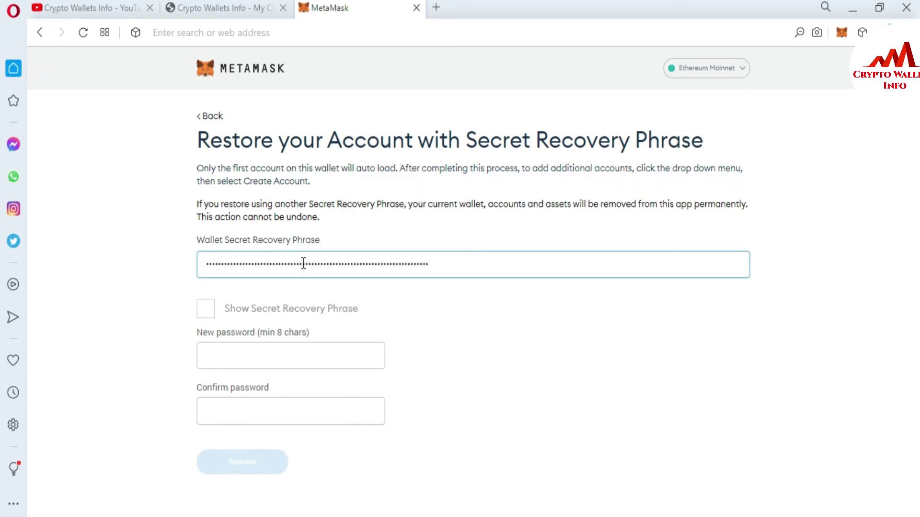
pyautogui.click(209, 308)
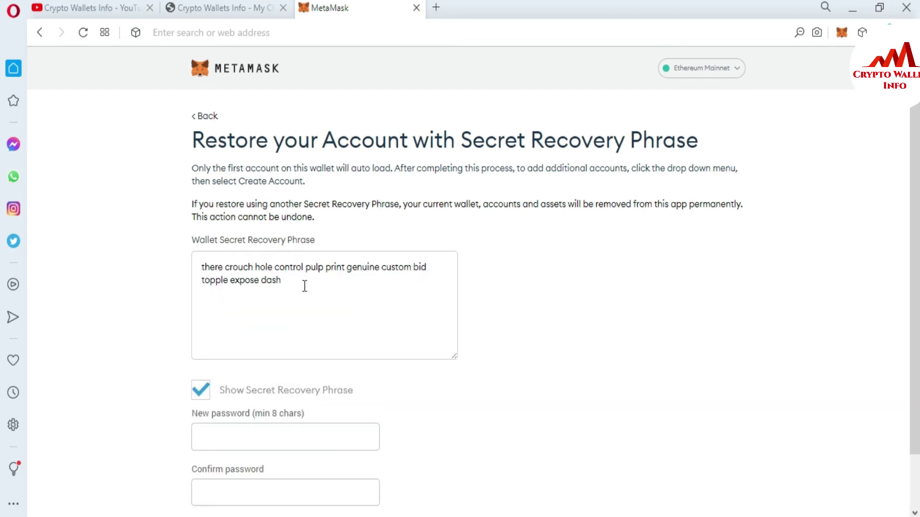
pyautogui.click(203, 389)
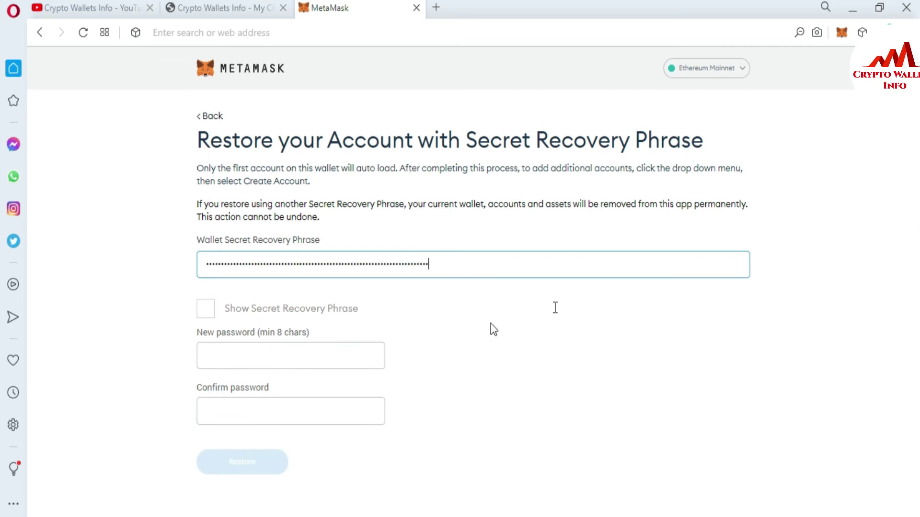
# Step: Type the new wallet password and its confirmation
pyautogui.click(264, 357)
pyautogui.write('a')
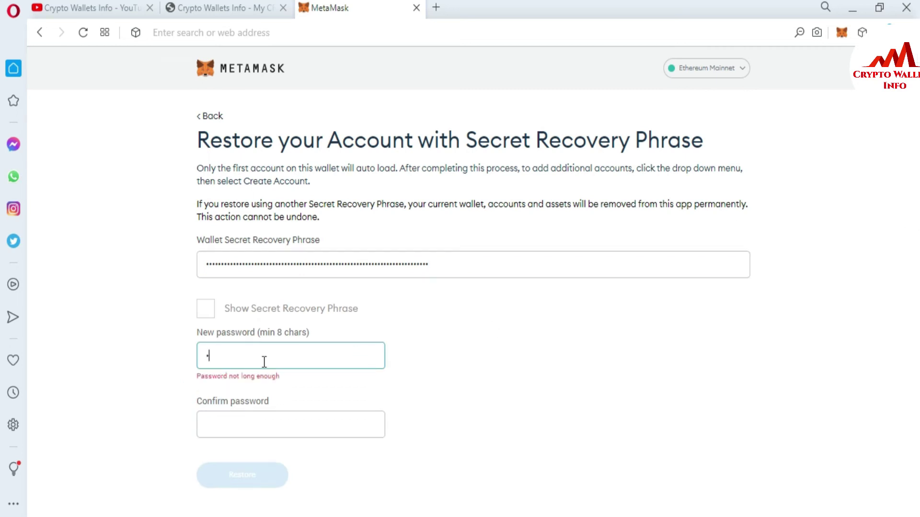
pyautogui.write('aaaaaaaaaaaa')
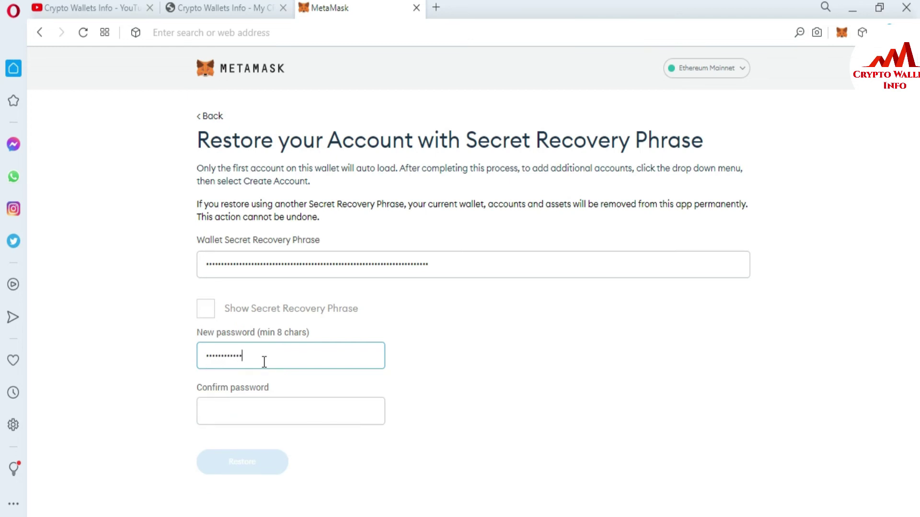
pyautogui.write('aaaa')
pyautogui.click(247, 418)
pyautogui.write('a')
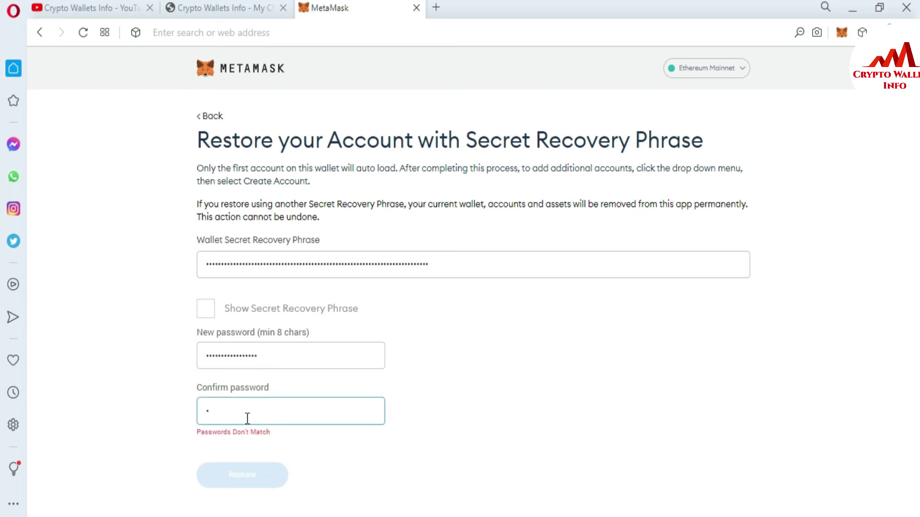
pyautogui.write('aaaaaaaaaaaaaaa')
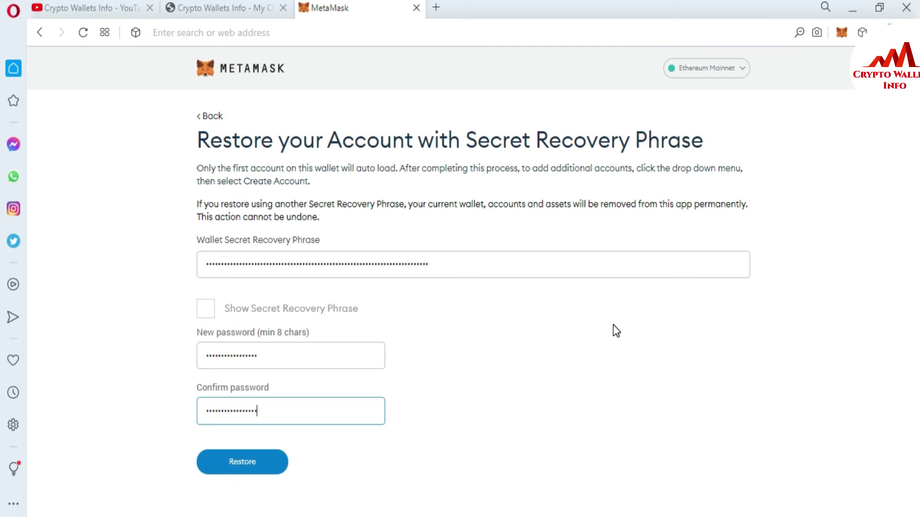
# Step: Restore the wallet, confirm it holds only Account 1, then return to the Crypto Wallets Info YouTube tab
pyautogui.click(252, 462)
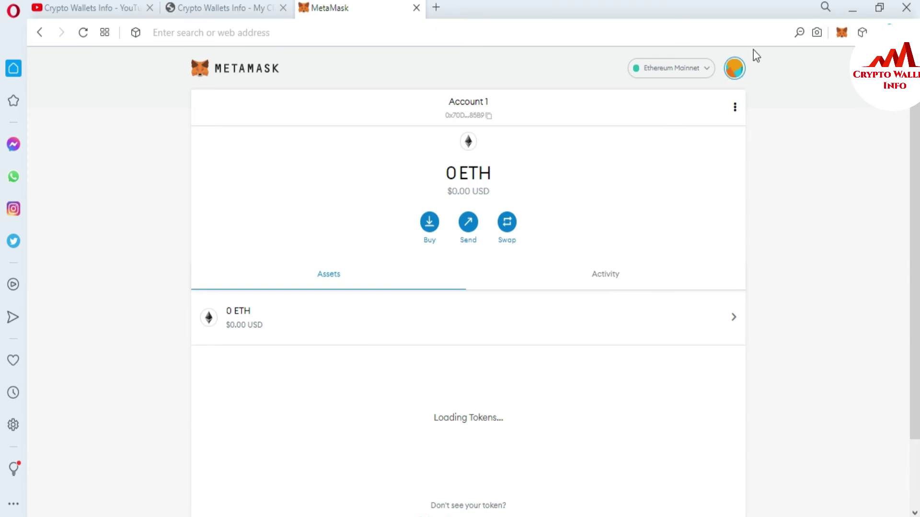
pyautogui.click(740, 74)
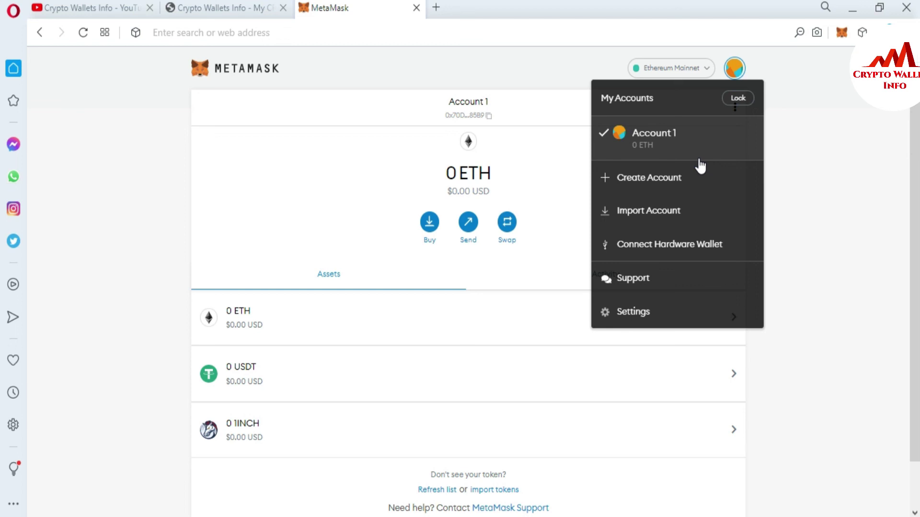
pyautogui.click(64, 6)
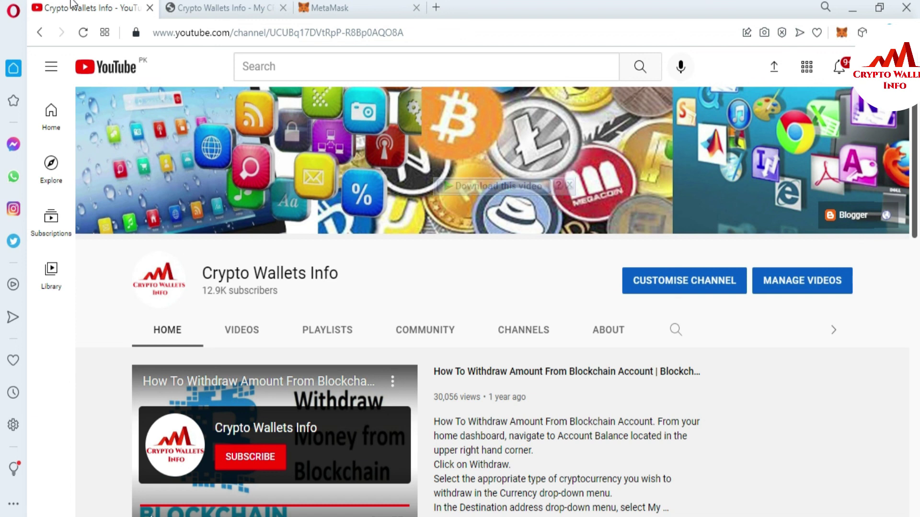
# Step: Switch to the 'Crypto Wallets Info - My Crypto World' website tab
pyautogui.click(223, 6)
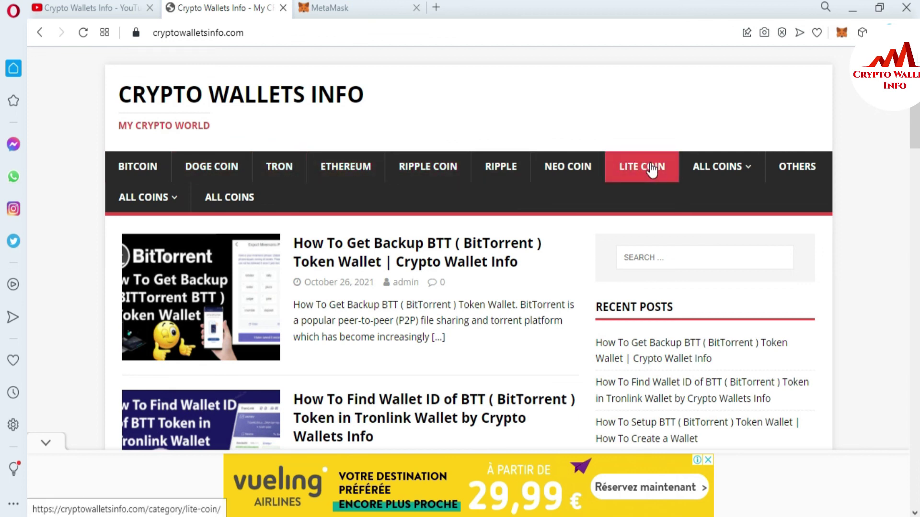
pyautogui.moveTo(738, 169)
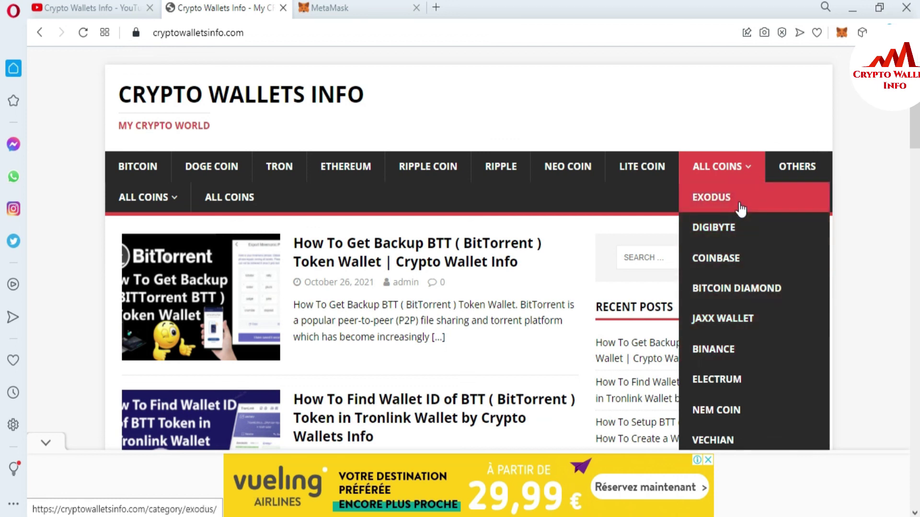
pyautogui.scroll(-3, 740, 208)
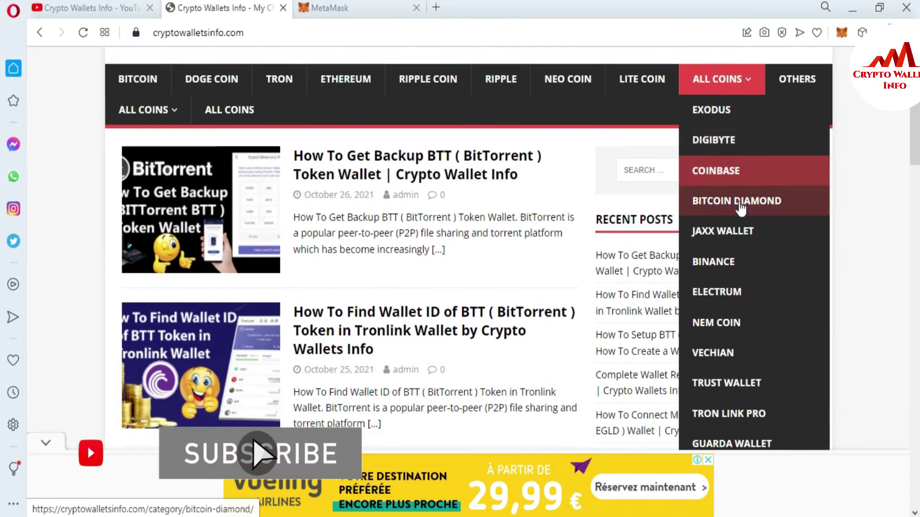
pyautogui.scroll(-5, 741, 209)
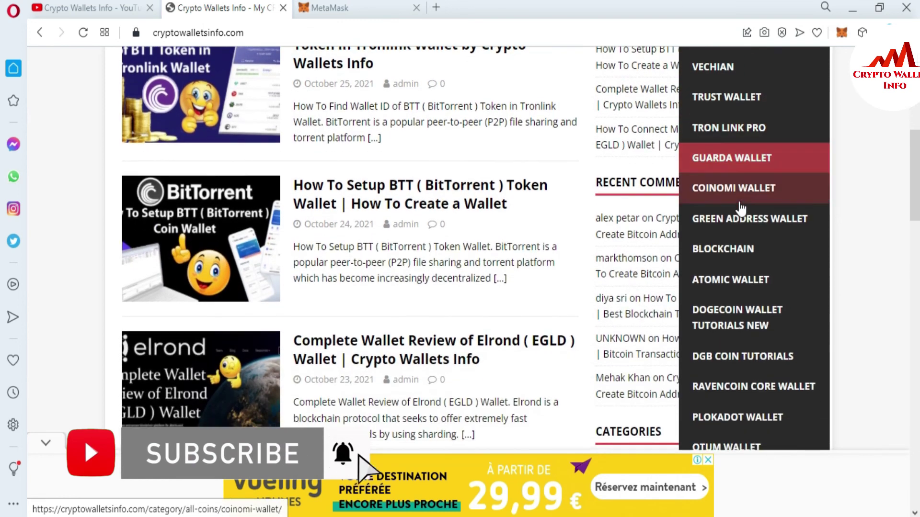
pyautogui.scroll(-4, 741, 209)
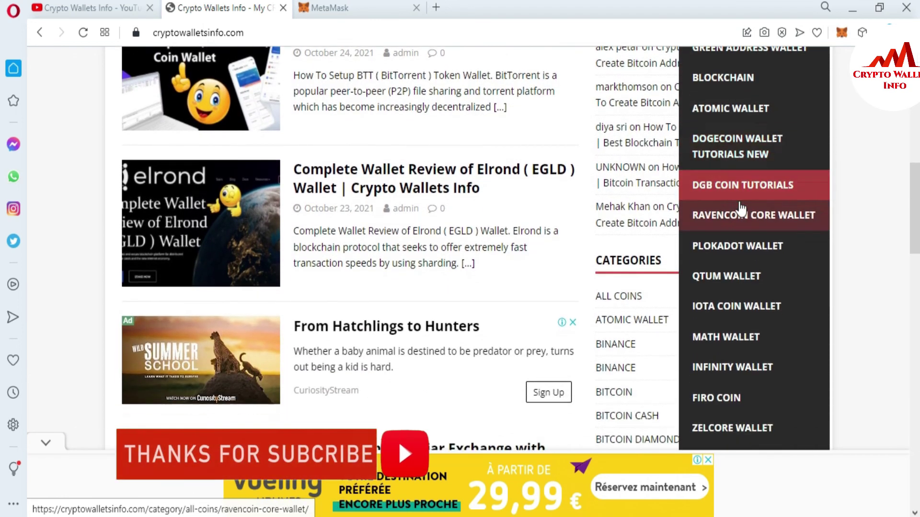
pyautogui.scroll(-2, 741, 208)
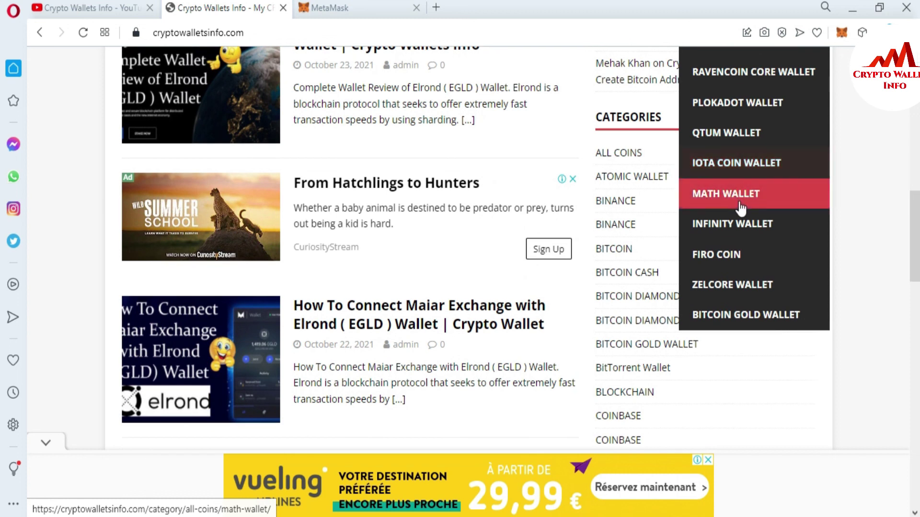